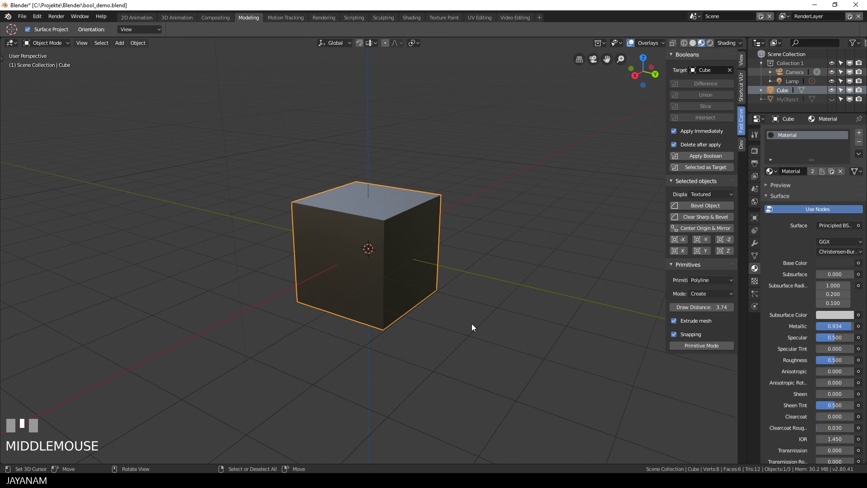
# Orbit to the cube's right side and switch to Right Orthographic view
pyautogui.moveTo(450, 339); pyautogui.dragTo(492, 310, button='middle')
pyautogui.press('KP_5')
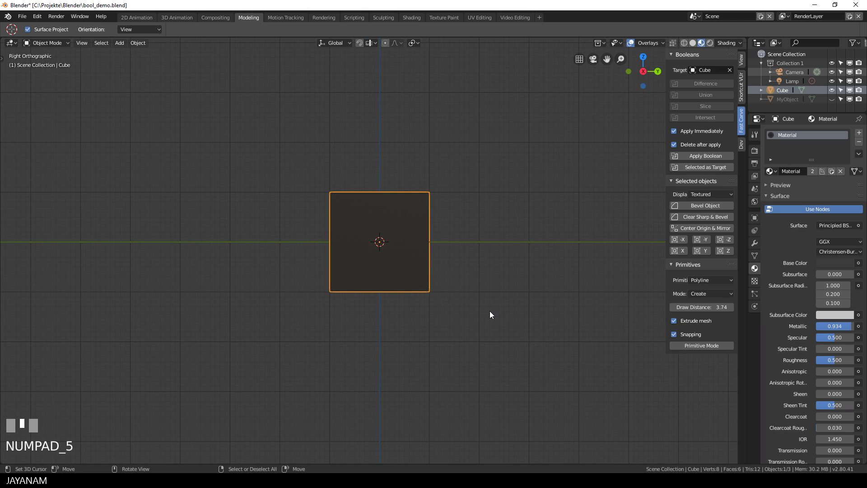
# Start Fast Carve primitive mode with a Rectangle shape set to Slice
pyautogui.click(681, 345)
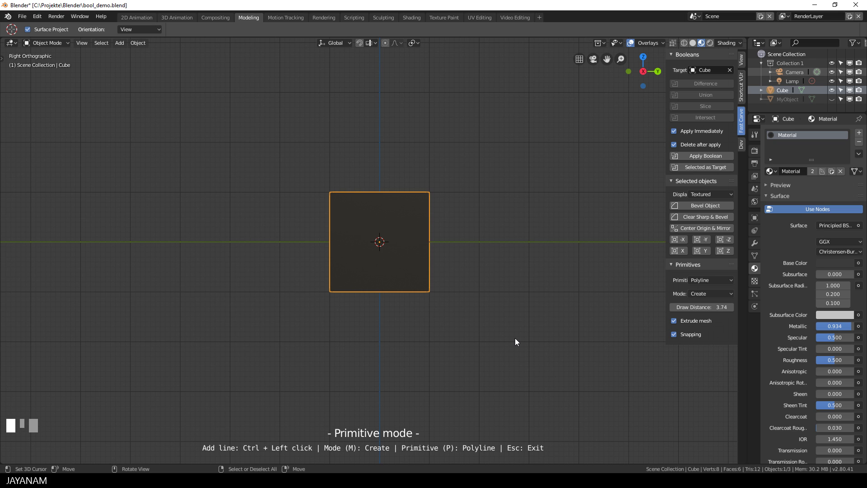
pyautogui.press('p')
pyautogui.press('p')
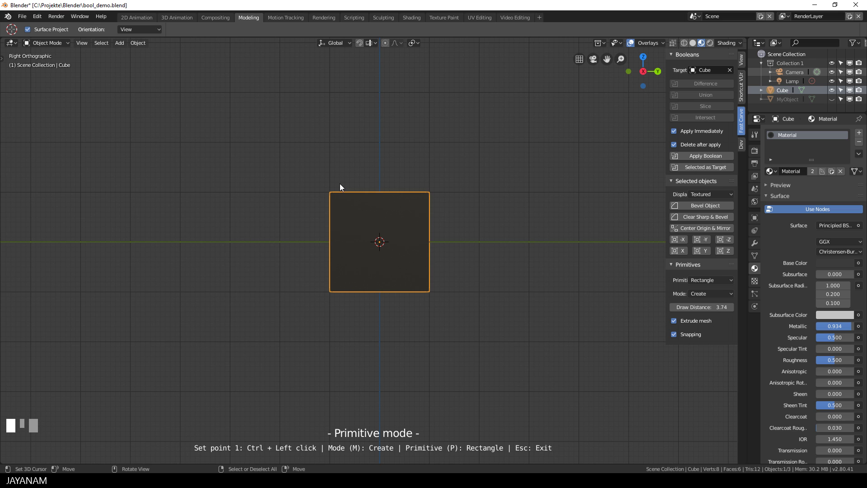
pyautogui.press('m')
pyautogui.press('m')
pyautogui.press('m')
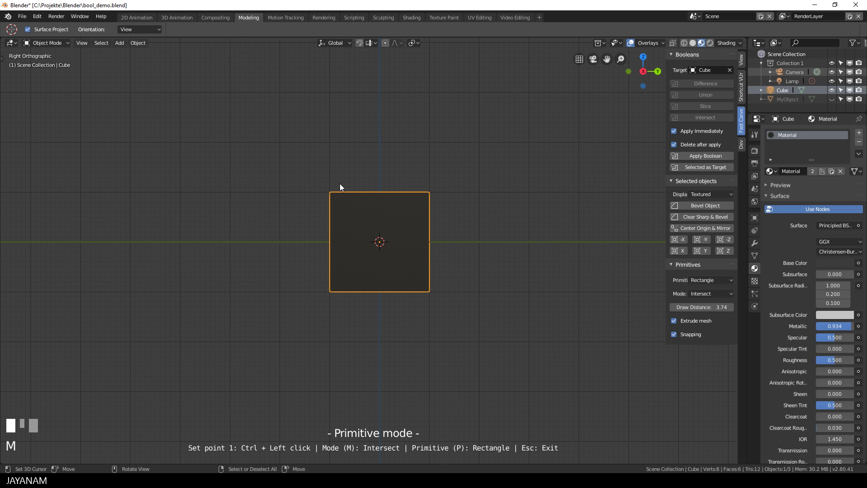
pyautogui.press('m')
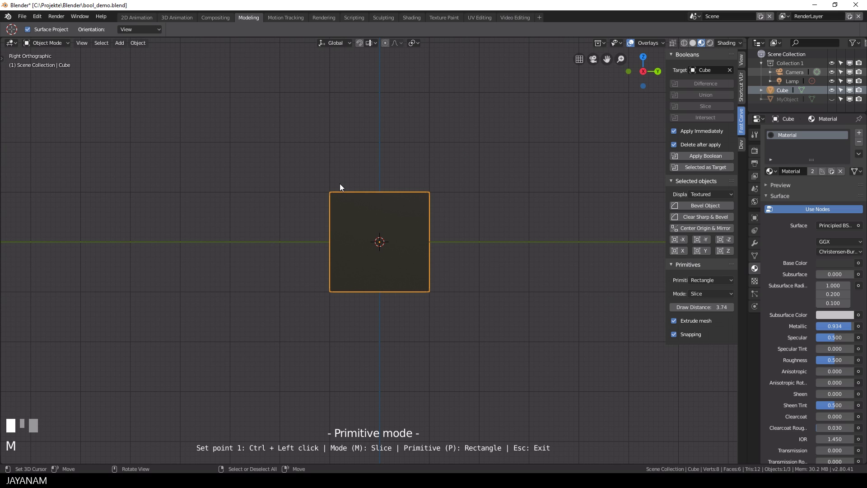
# Slice four rectangular notches along the cube's top edge, moving the rectangle right each time
pyautogui.keyDown('ctrl'); pyautogui.click(339, 183); pyautogui.keyUp('ctrl')
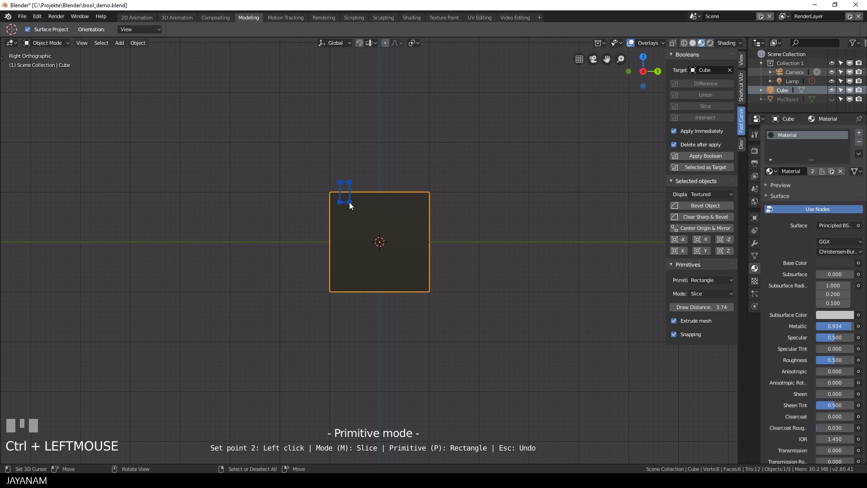
pyautogui.keyDown('ctrl'); pyautogui.click(353, 202); pyautogui.keyUp('ctrl')
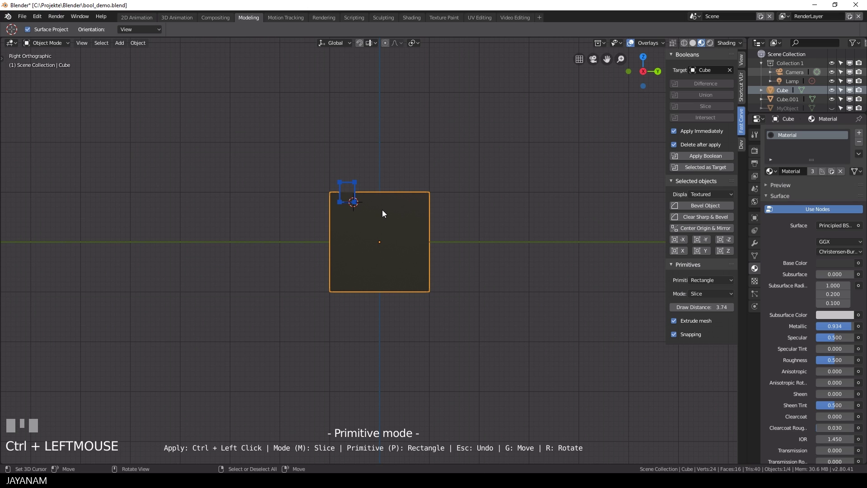
pyautogui.press('g')
pyautogui.keyDown('ctrl'); pyautogui.click(406, 210); pyautogui.keyUp('ctrl')
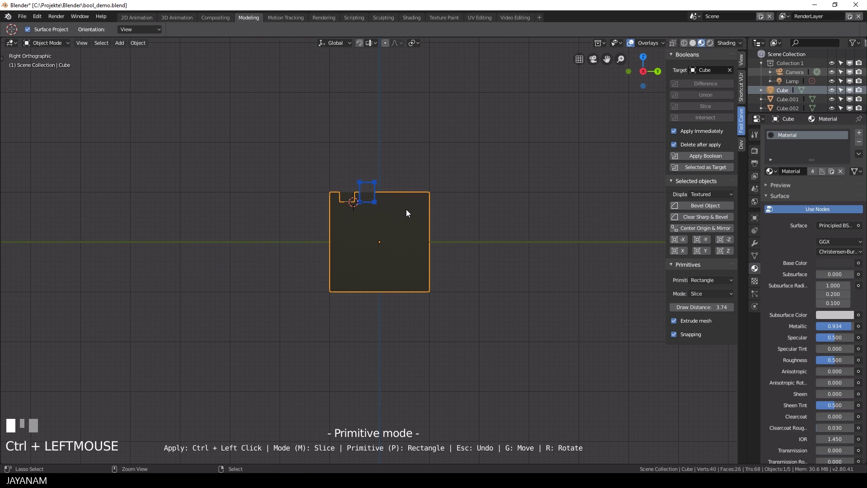
pyautogui.press('g')
pyautogui.keyDown('ctrl'); pyautogui.click(430, 211); pyautogui.keyUp('ctrl')
pyautogui.press('g')
pyautogui.keyDown('ctrl'); pyautogui.click(451, 211); pyautogui.keyUp('ctrl')
# Stop carving and select three of the sliced top pieces
pyautogui.moveTo(472, 216); pyautogui.dragTo(409, 220, button='middle')
pyautogui.press('Escape')
pyautogui.rightClick(400, 200)
pyautogui.keyDown('shift'); pyautogui.rightClick(383, 188); pyautogui.keyUp('shift')
pyautogui.keyDown('shift'); pyautogui.rightClick(373, 185); pyautogui.keyUp('shift')
# Add the last slice, scale the pieces 0.6615 along X, and join them into Cube.001
pyautogui.keyDown('shift'); pyautogui.rightClick(363, 183); pyautogui.keyUp('shift')
pyautogui.moveTo(363, 182); pyautogui.dragTo(568, 255, button='middle')
pyautogui.scroll(2, 567, 255)
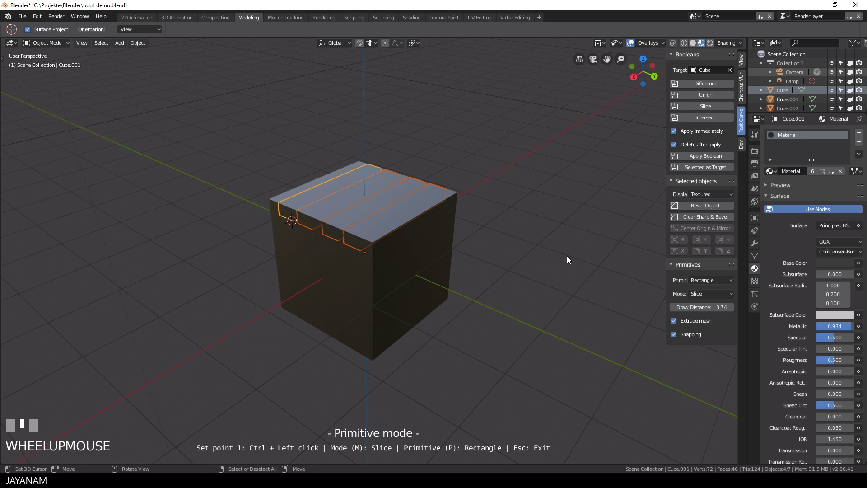
pyautogui.press('g')
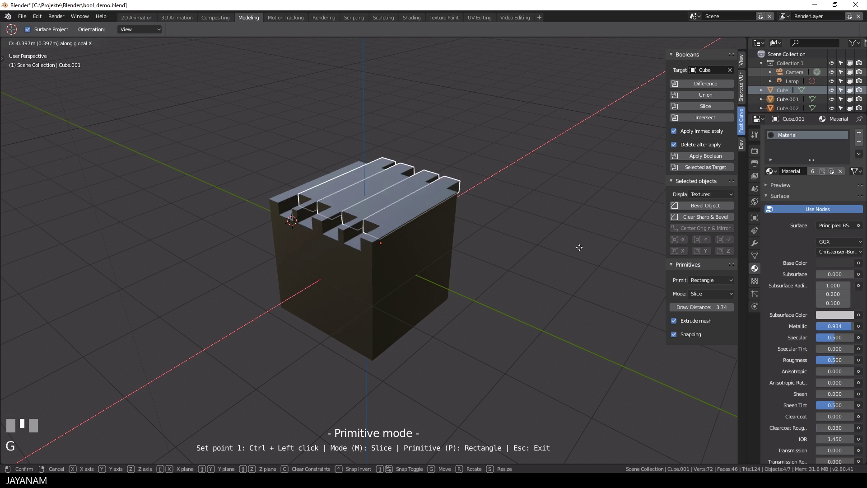
pyautogui.press('Escape')
pyautogui.press('s')
pyautogui.press('x')
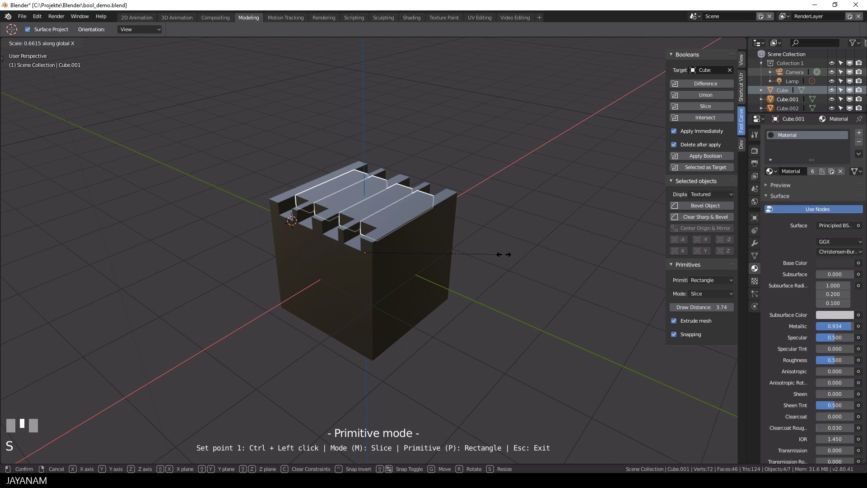
pyautogui.click(504, 256)
pyautogui.hotkey('ctrl', 'j')
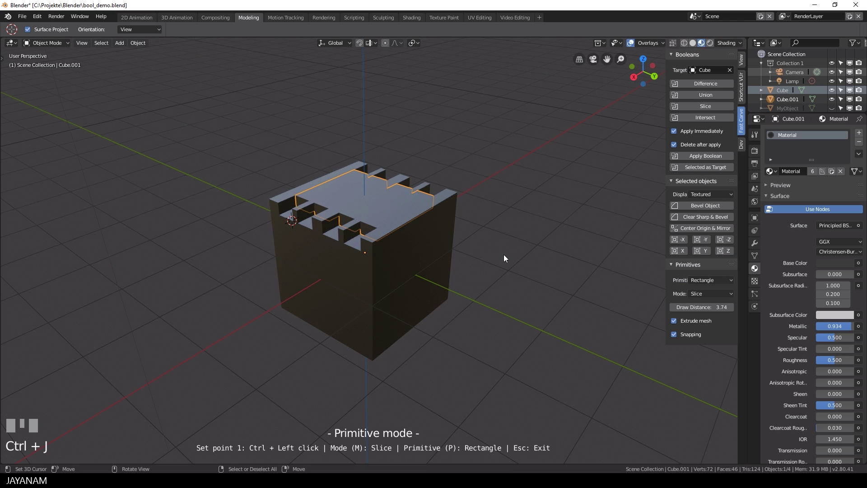
pyautogui.moveTo(482, 248); pyautogui.dragTo(492, 250, button='middle')
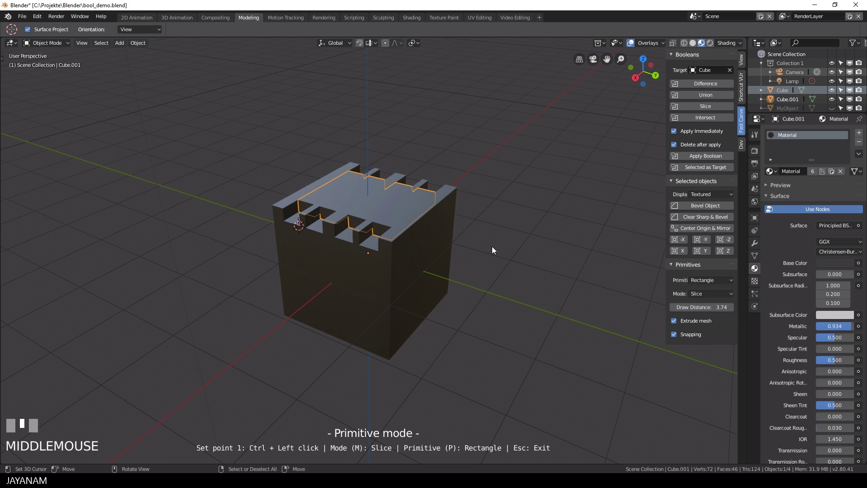
# Apply Bevel Object to the main cube with a 0.01 m width
pyautogui.rightClick(396, 269)
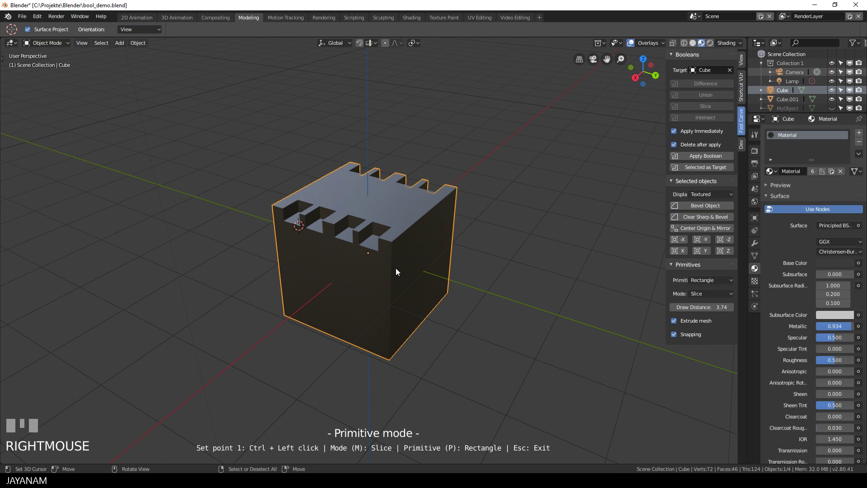
pyautogui.click(697, 205)
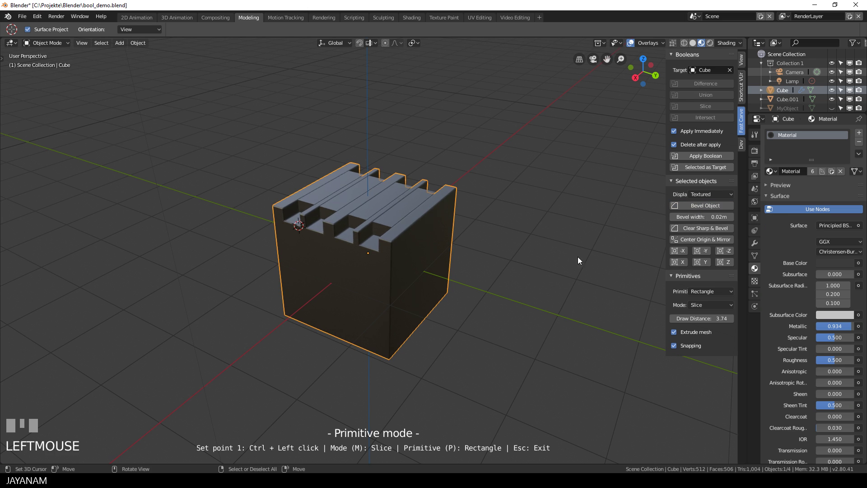
pyautogui.click(674, 217)
pyautogui.moveTo(454, 267)
pyautogui.mouseDown(button='middle')
pyautogui.moveTo(495, 267)
pyautogui.moveTo(470, 268)
pyautogui.mouseUp(button='middle')
pyautogui.scroll(2, 467, 263)
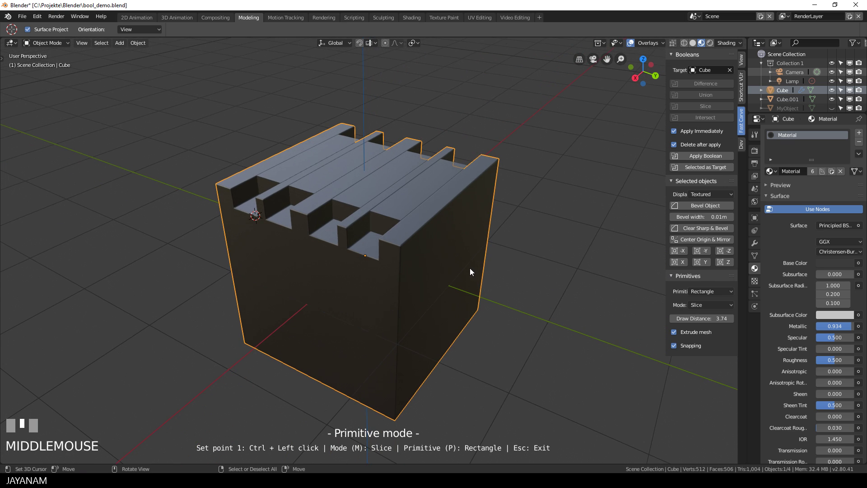
# Select the slice object and the cube and bevel both objects
pyautogui.rightClick(296, 168)
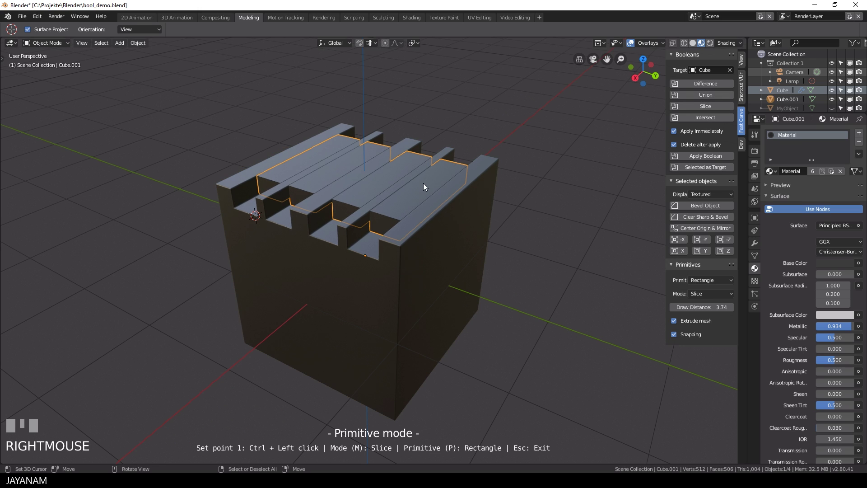
pyautogui.keyDown('shift'); pyautogui.rightClick(462, 284); pyautogui.keyUp('shift')
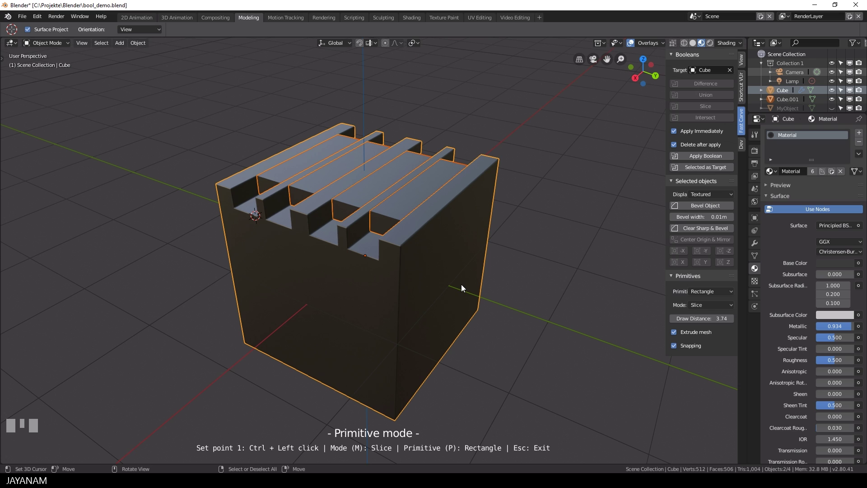
pyautogui.click(688, 205)
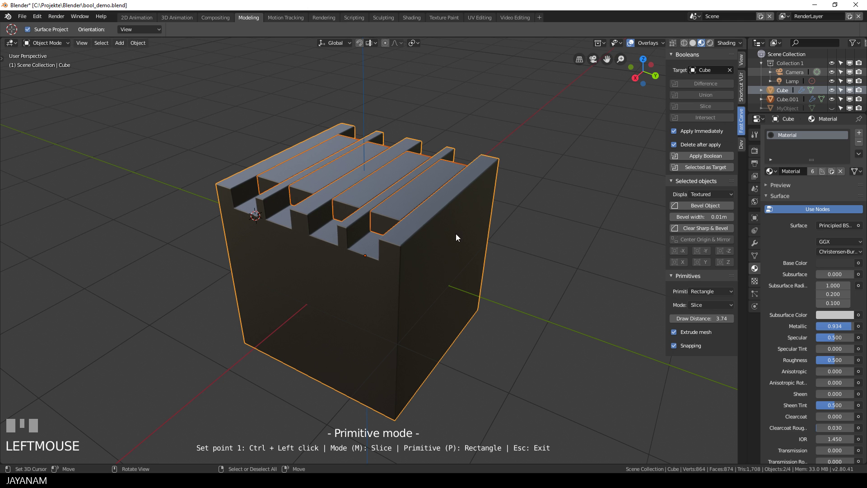
pyautogui.moveTo(457, 233); pyautogui.dragTo(482, 237, button='middle')
pyautogui.scroll(2, 477, 237)
# Bevel Cube.001's strip edges in Edit Mode with a 0.133 offset
pyautogui.press('Tab')
pyautogui.rightClick(501, 218)
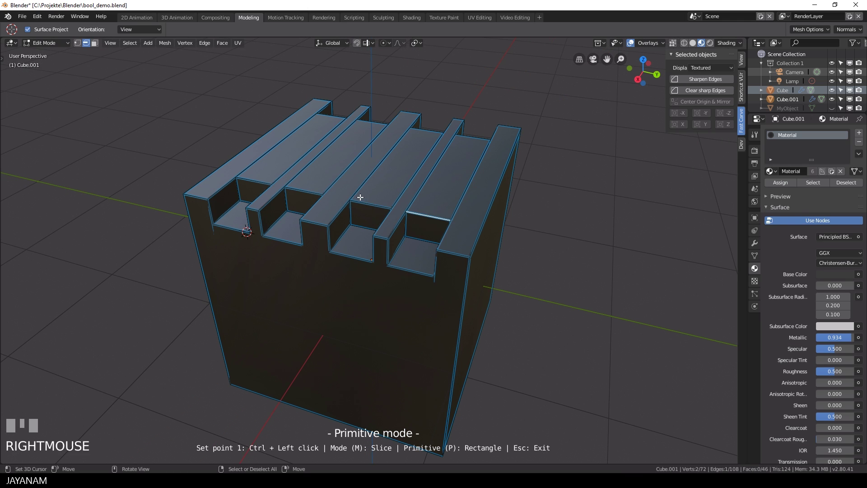
pyautogui.keyDown('shift'); pyautogui.rightClick(502, 218); pyautogui.keyUp('shift')
pyautogui.hotkey('ctrl', 'b')
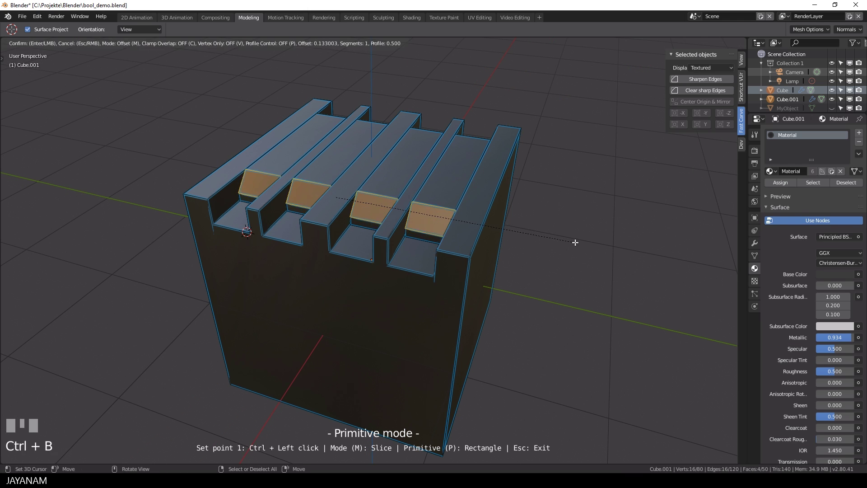
pyautogui.click(401, 194)
pyautogui.press('Tab')
pyautogui.scroll(-2, 419, 210)
pyautogui.moveTo(420, 212); pyautogui.dragTo(477, 209, button='middle')
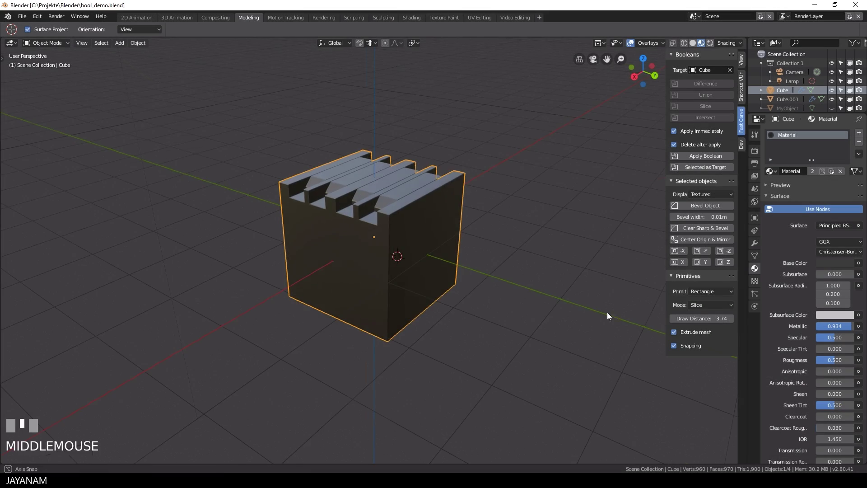
# From a back orthographic view, cut a Circle Difference hole through the cube's centre
pyautogui.keyDown('alt'); pyautogui.moveTo(607, 313); pyautogui.dragTo(548, 294, button='middle'); pyautogui.keyUp('alt')
pyautogui.press('KP_5')
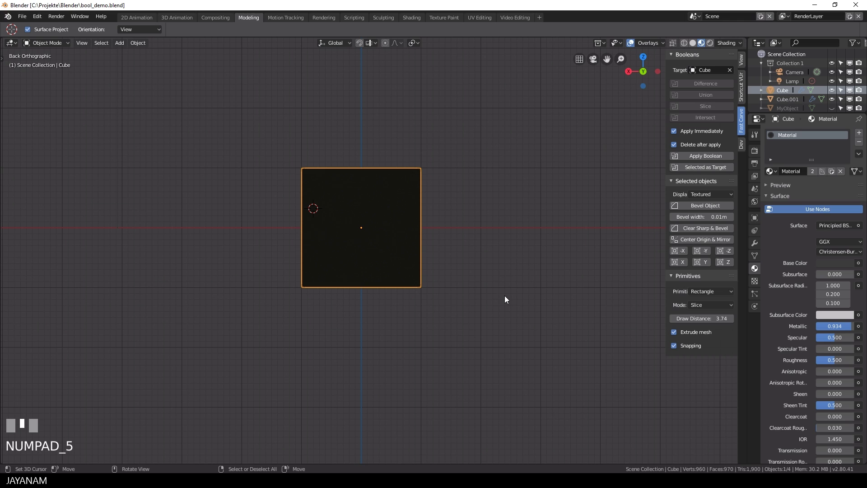
pyautogui.press('Escape')
pyautogui.hotkey('ctrl', 'shift', 'p')
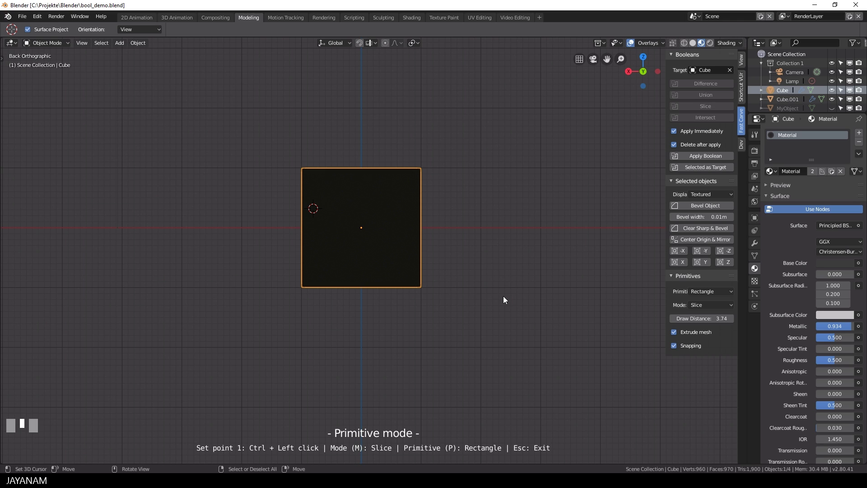
pyautogui.press('p')
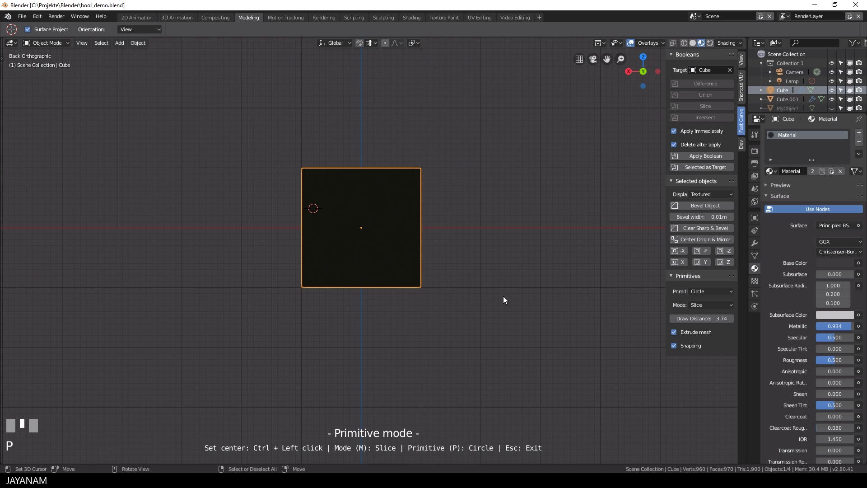
pyautogui.press('m')
pyautogui.keyDown('ctrl'); pyautogui.middleClick(362, 227); pyautogui.keyUp('ctrl')
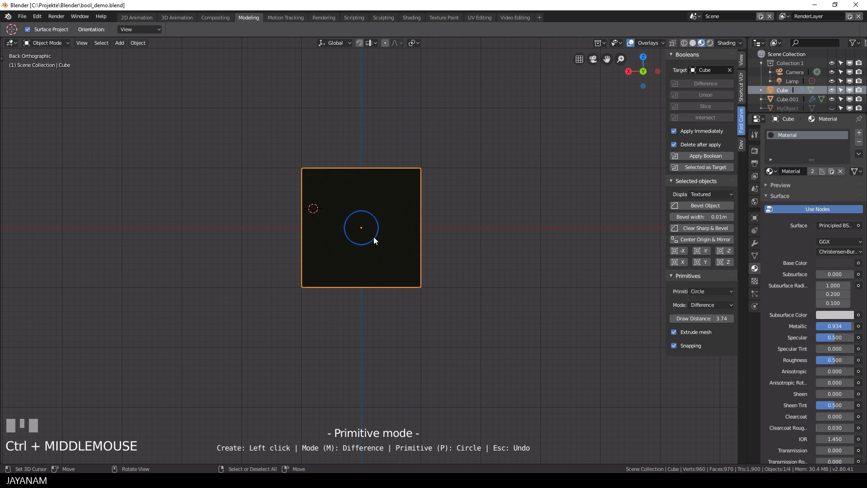
pyautogui.click(373, 236)
pyautogui.keyDown('ctrl'); pyautogui.click(373, 236); pyautogui.keyUp('ctrl')
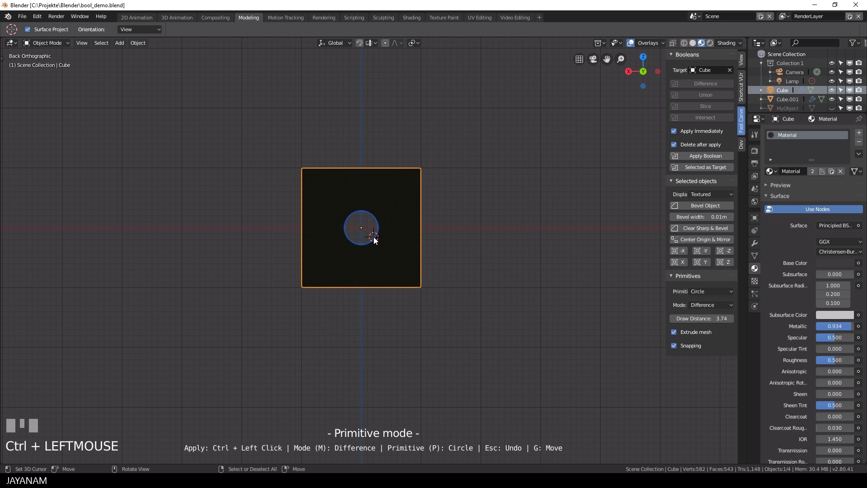
# Slice a circle around the hole to create the separate ring piece Cube.002
pyautogui.press('Escape')
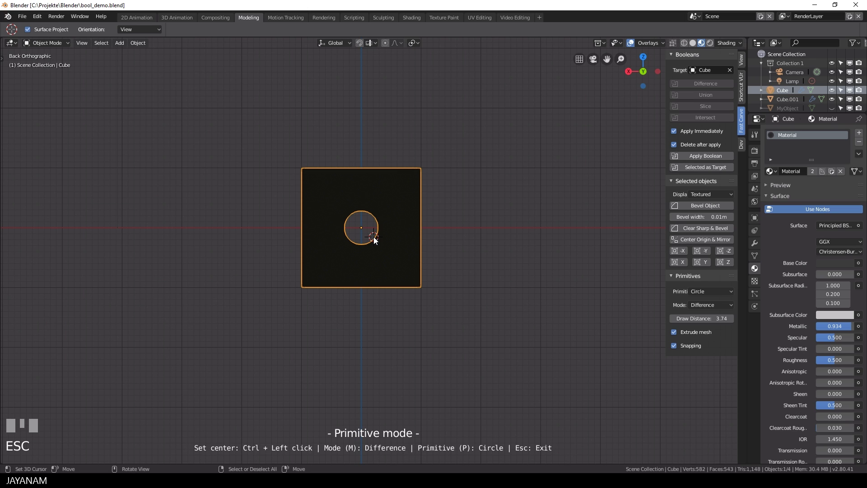
pyautogui.press('m')
pyautogui.press('m')
pyautogui.keyDown('ctrl'); pyautogui.click(361, 226); pyautogui.keyUp('ctrl')
pyautogui.click(384, 245)
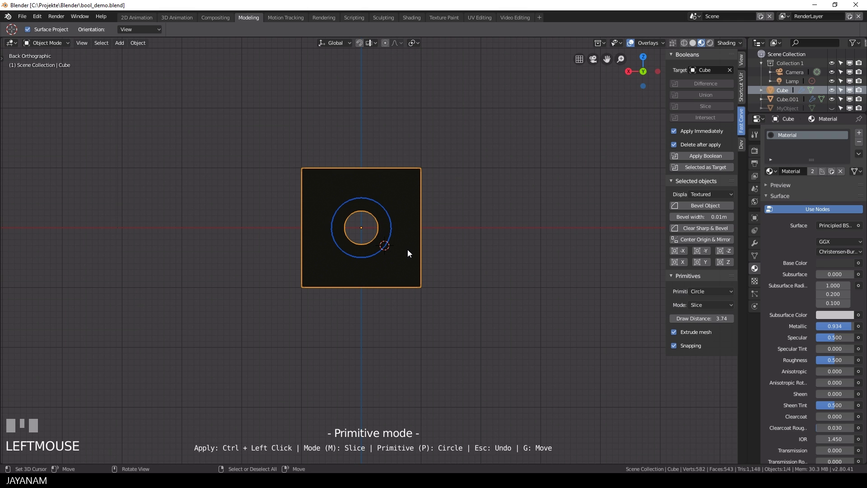
pyautogui.keyDown('ctrl'); pyautogui.click(407, 250); pyautogui.keyUp('ctrl')
pyautogui.press('Escape')
pyautogui.moveTo(407, 249); pyautogui.dragTo(439, 267, button='middle')
# Assign Material.001 to the sliced ring piece
pyautogui.rightClick(397, 258)
pyautogui.scroll(-1, 430, 267)
pyautogui.click(770, 171)
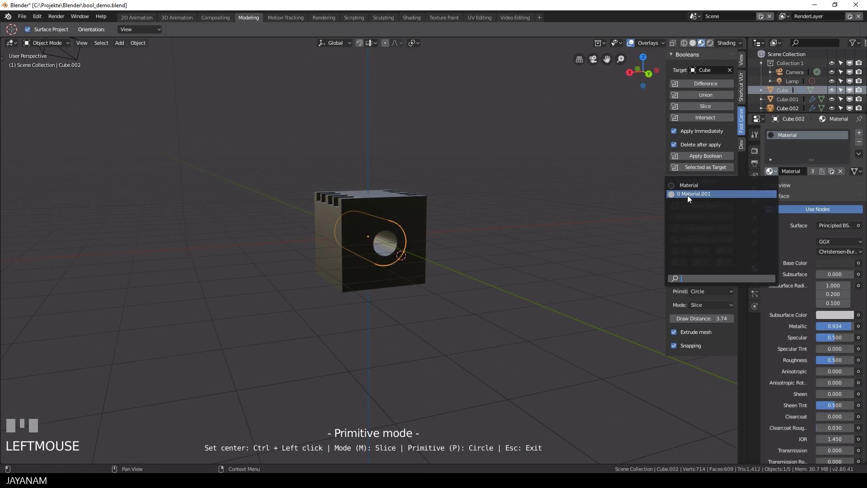
pyautogui.click(704, 194)
pyautogui.moveTo(647, 202); pyautogui.dragTo(511, 239, button='middle')
pyautogui.scroll(3, 543, 273)
# Scale the ring down slightly and bevel its edges
pyautogui.press('s')
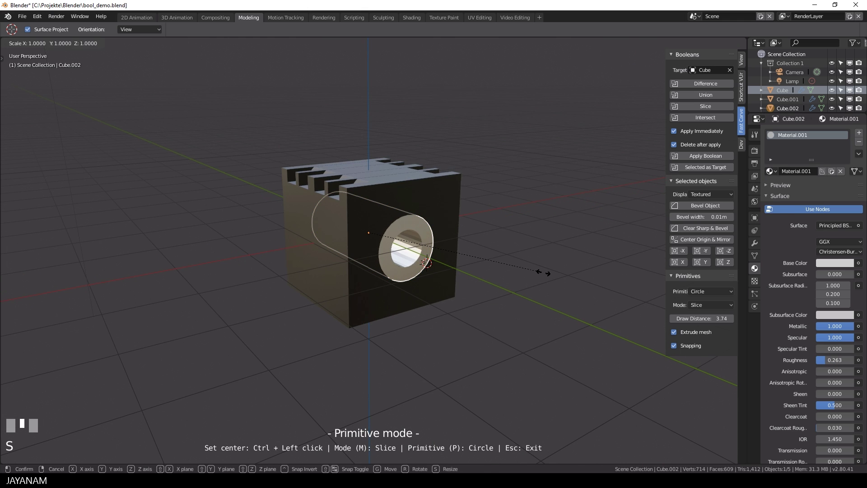
pyautogui.click(522, 275)
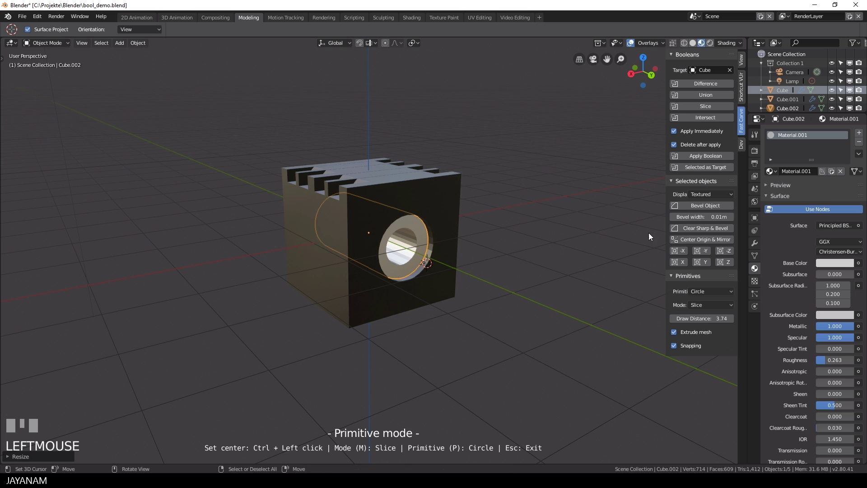
pyautogui.click(690, 205)
# Apply Bevel Object to the main cube
pyautogui.rightClick(433, 207)
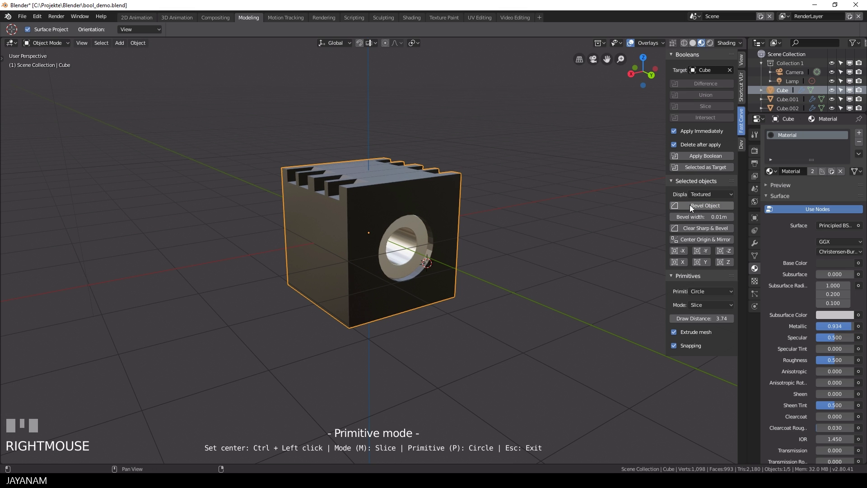
pyautogui.click(691, 205)
pyautogui.moveTo(481, 207); pyautogui.dragTo(438, 206, button='middle')
# Mirror Cube.001 on X and the cube's notches onto the bottom, then hide overlays
pyautogui.rightClick(408, 197)
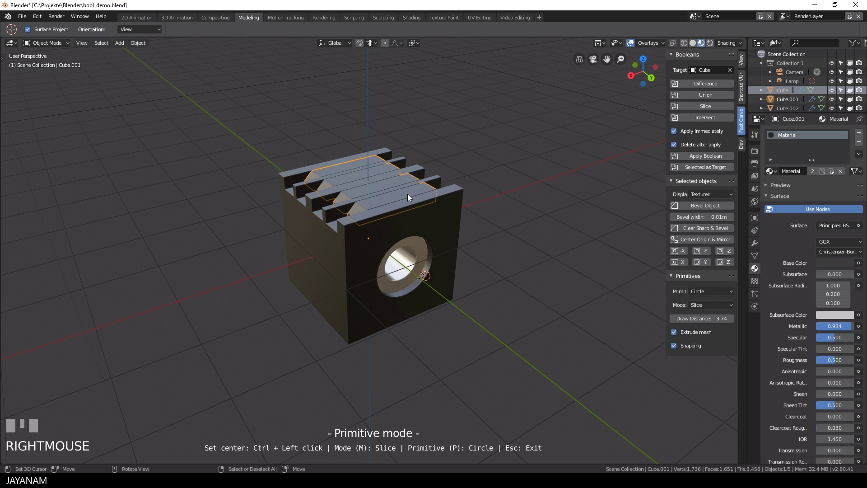
pyautogui.click(679, 262)
pyautogui.rightClick(440, 217)
pyautogui.click(725, 262)
pyautogui.moveTo(575, 251)
pyautogui.mouseDown(button='middle')
pyautogui.moveTo(586, 244)
pyautogui.moveTo(569, 248)
pyautogui.mouseUp(button='middle')
pyautogui.click(630, 43)
pyautogui.moveTo(593, 160); pyautogui.dragTo(470, 331, button='middle')
# Draw a six-point Polyline in Create mode along the cube's left side, making MyObject.001
pyautogui.press('p')
pyautogui.press('m')
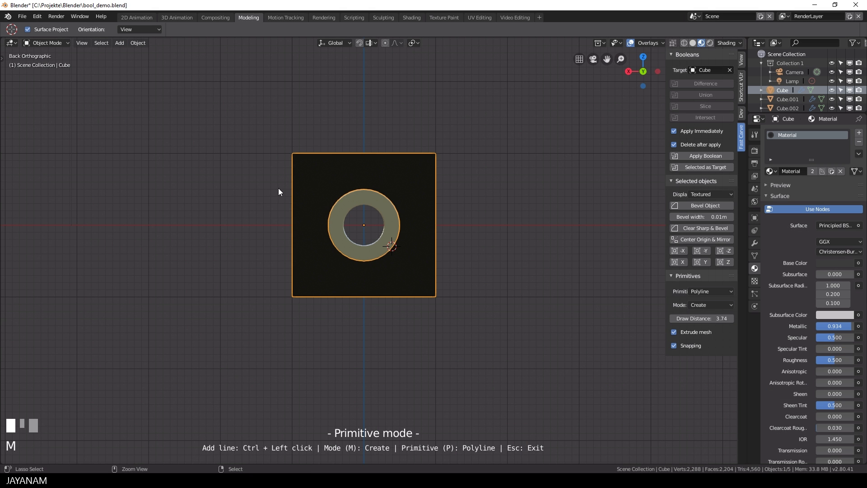
pyautogui.keyDown('ctrl'); pyautogui.click(278, 188); pyautogui.keyUp('ctrl')
pyautogui.click(299, 188)
pyautogui.click(307, 204)
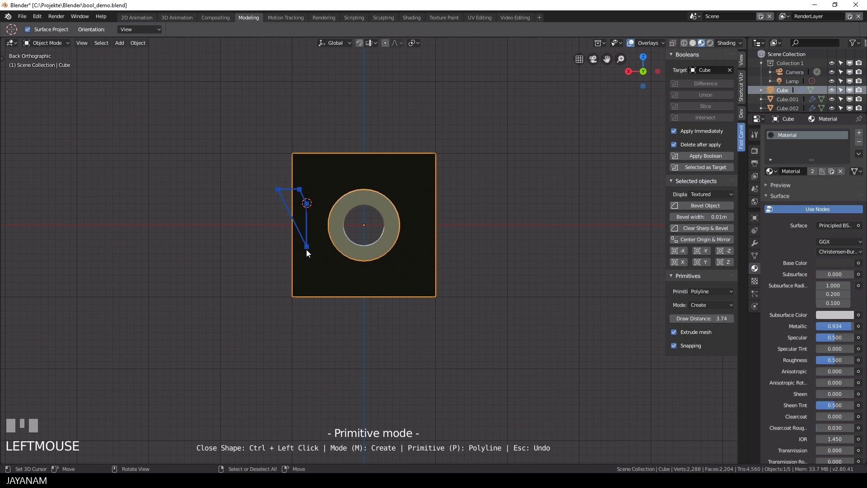
pyautogui.click(307, 253)
pyautogui.click(300, 260)
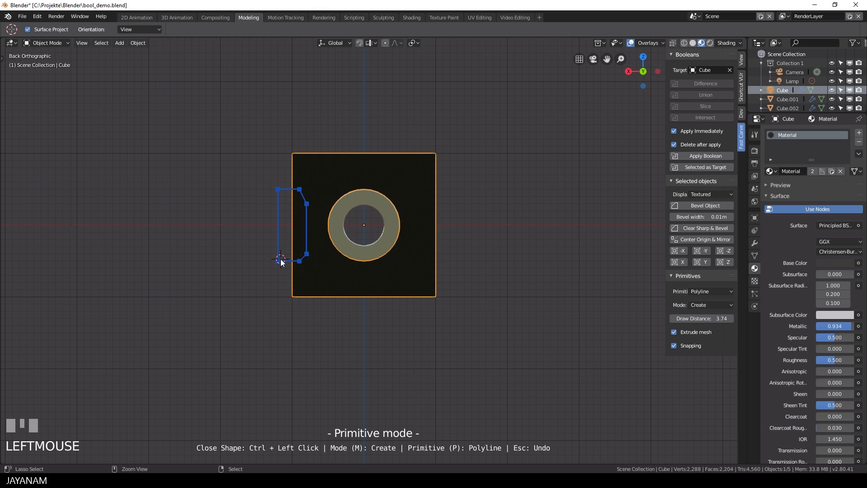
pyautogui.keyDown('ctrl'); pyautogui.click(280, 259); pyautogui.keyUp('ctrl')
pyautogui.moveTo(280, 259); pyautogui.dragTo(300, 273, button='middle')
# Turn off Apply Immediately and Delete after apply, then cut MyObject.001 as Difference
pyautogui.scroll(-1, 367, 278)
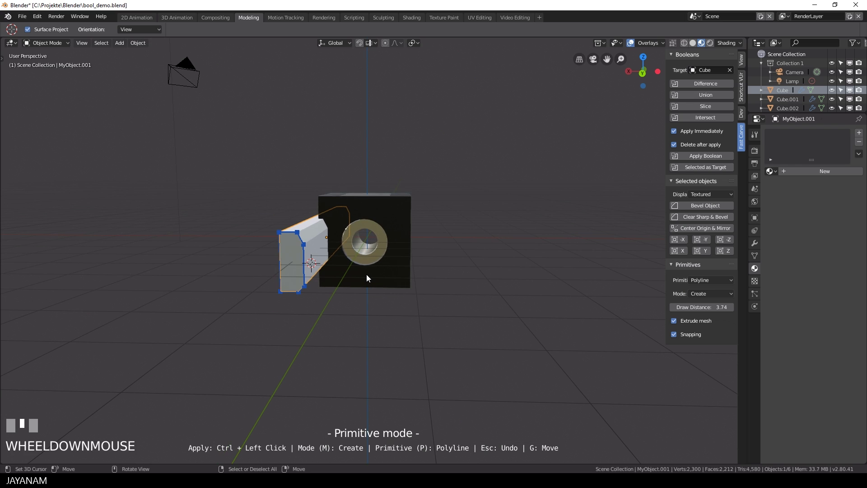
pyautogui.press('Escape')
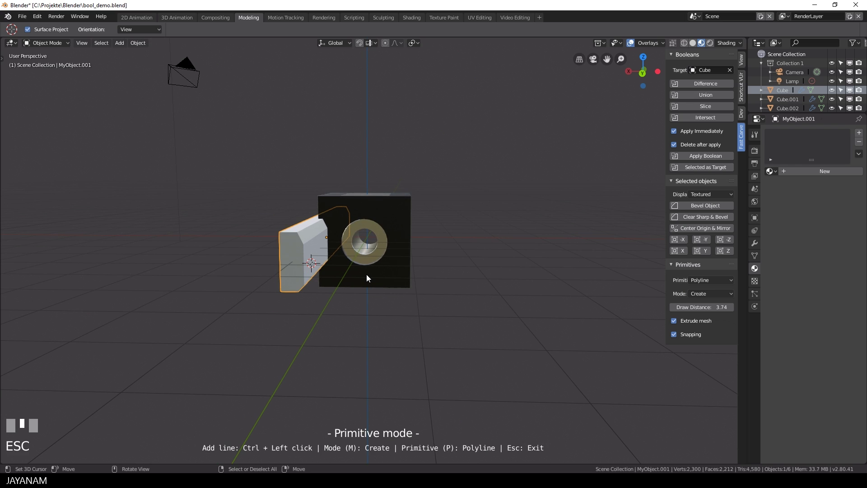
pyautogui.click(698, 130)
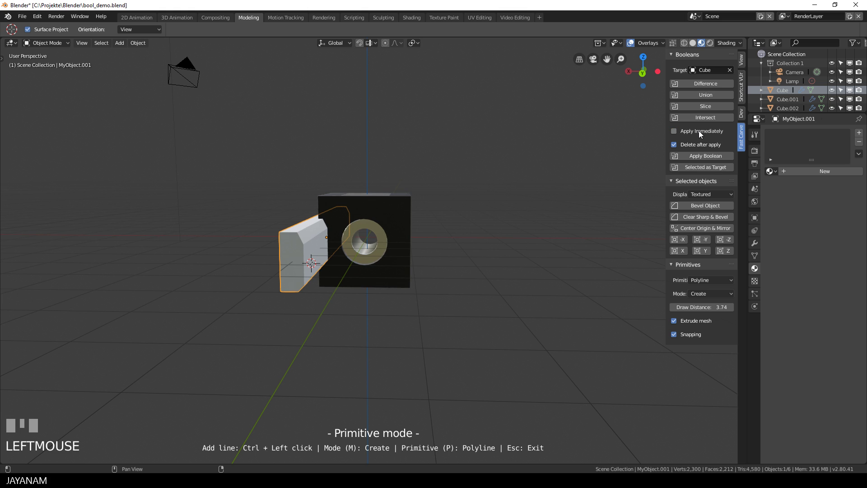
pyautogui.scroll(-1, 695, 144)
pyautogui.click(694, 143)
pyautogui.click(699, 84)
pyautogui.moveTo(525, 142); pyautogui.dragTo(503, 167, button='middle')
pyautogui.scroll(2, 509, 167)
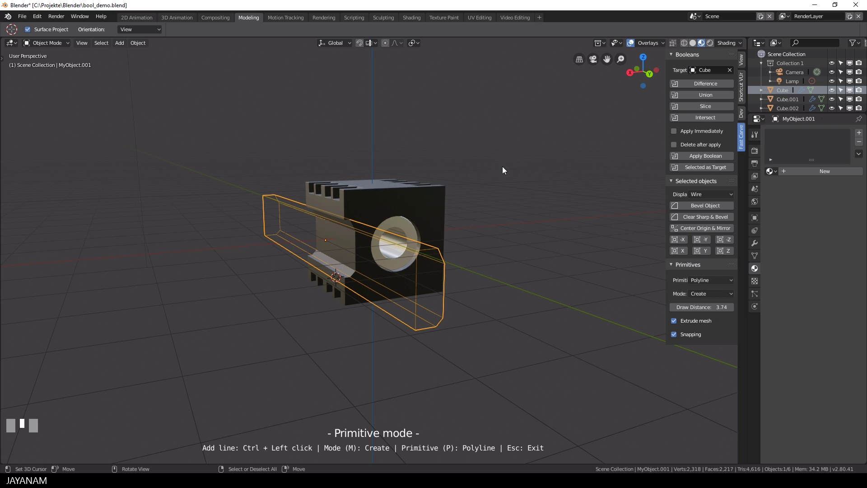
pyautogui.scroll(1, 502, 167)
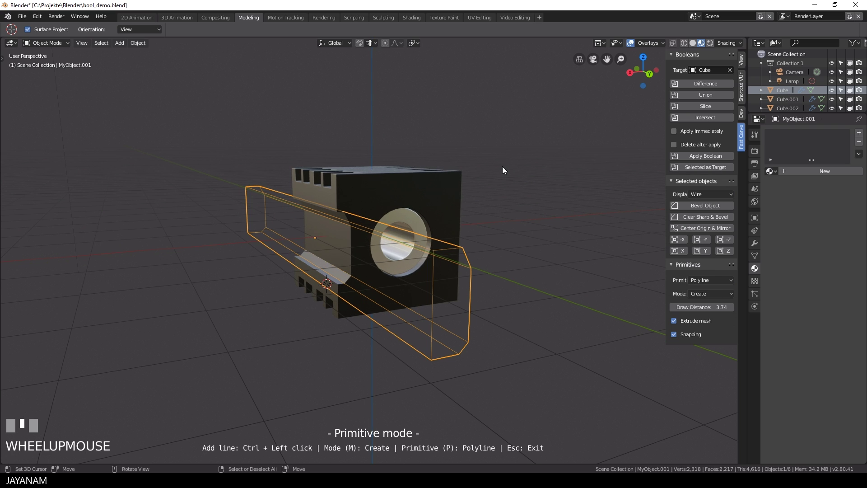
# Apply the slab boolean cut, then undo it to restore the cutter
pyautogui.click(691, 156)
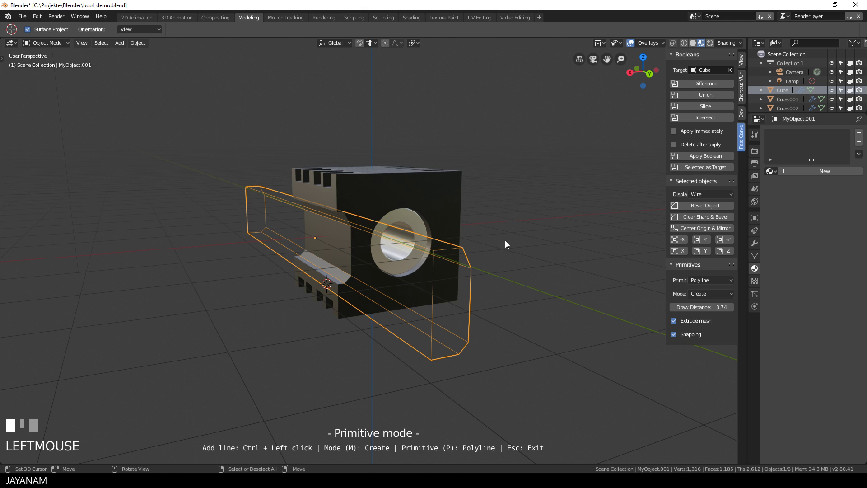
pyautogui.press('Escape')
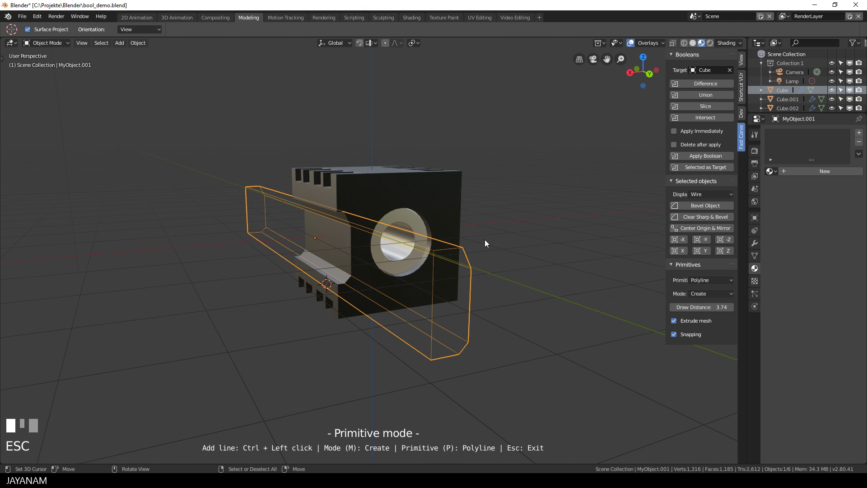
pyautogui.hotkey('ctrl', 'z')
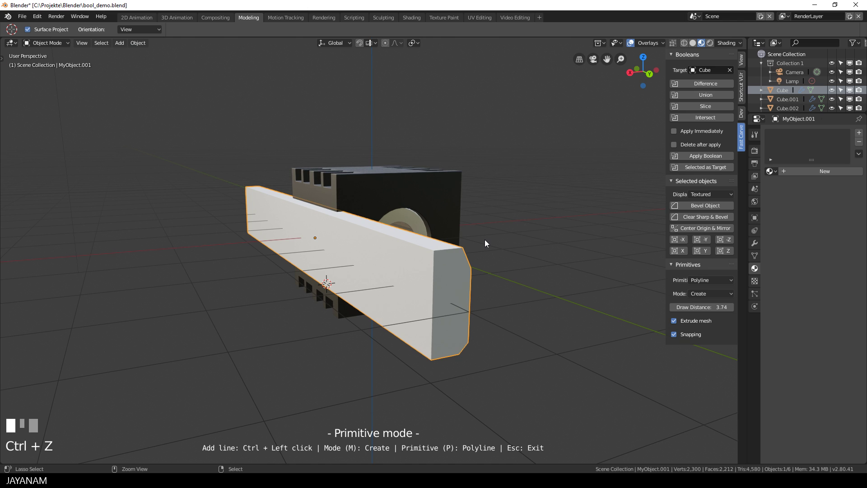
# Cut the slab from the cube as Difference and apply it, deleting the MyObject.001 cutter
pyautogui.press('g')
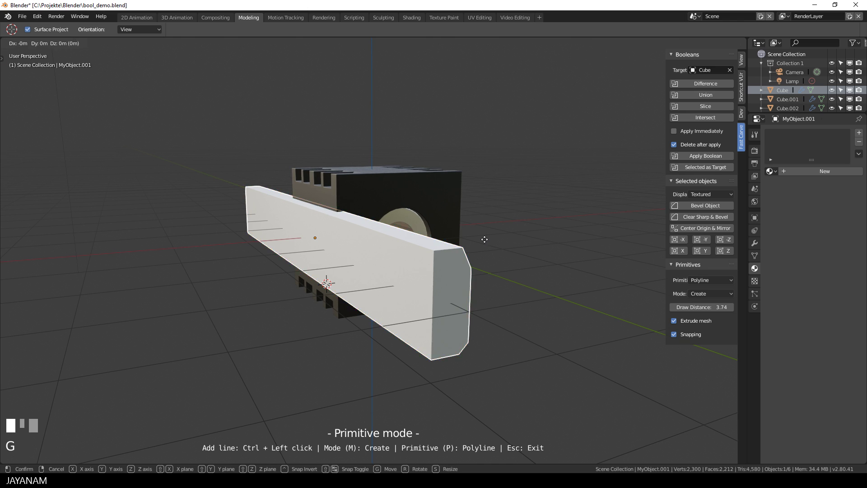
pyautogui.press('Escape')
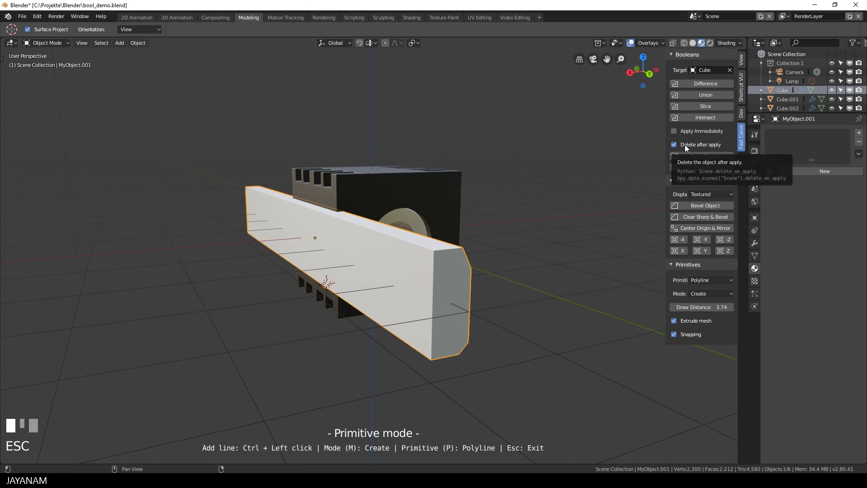
pyautogui.click(702, 85)
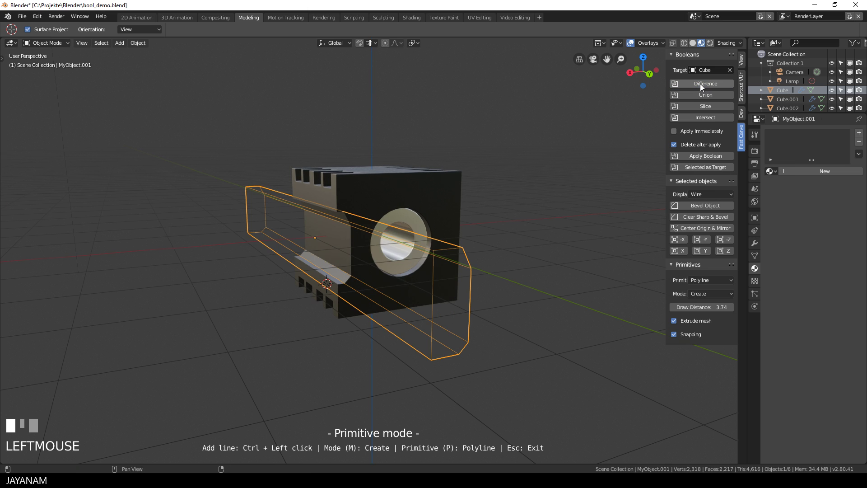
pyautogui.click(696, 156)
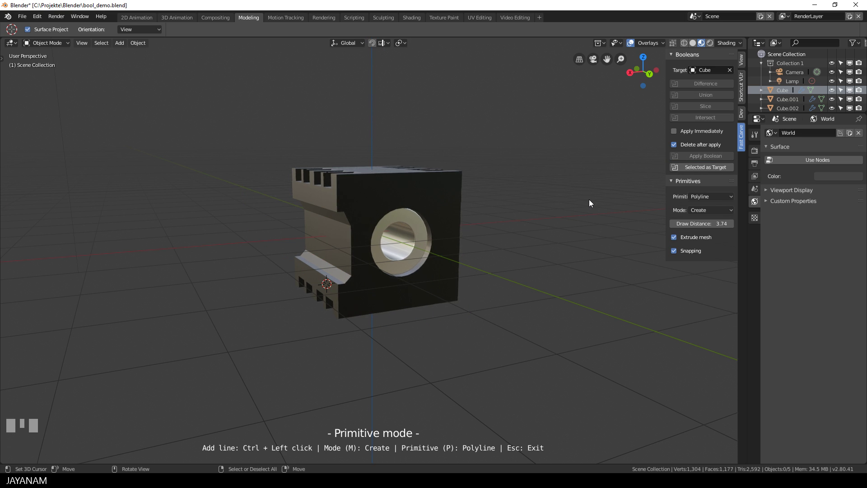
# With Apply Immediately enabled, carve the slab out of the cube as a Difference
pyautogui.hotkey('ctrl', 'z')
pyautogui.hotkey('ctrl', 'z')
pyautogui.hotkey('ctrl', 'z')
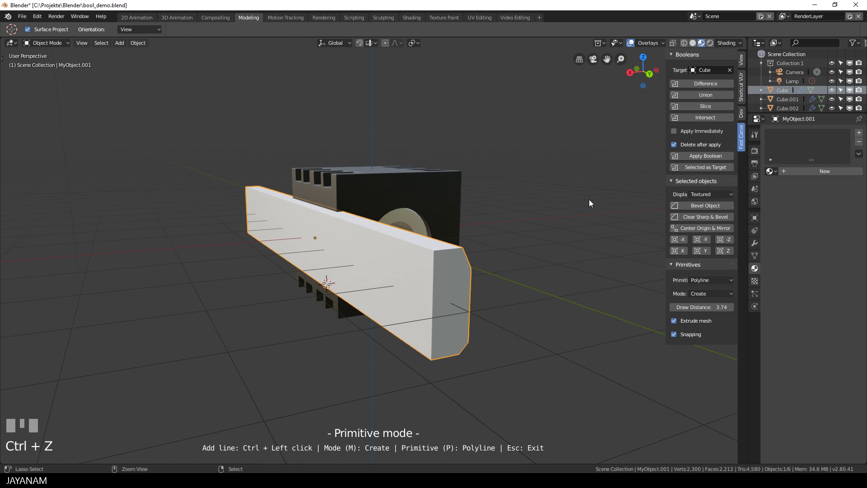
pyautogui.hotkey('ctrl', 'shift', 'z')
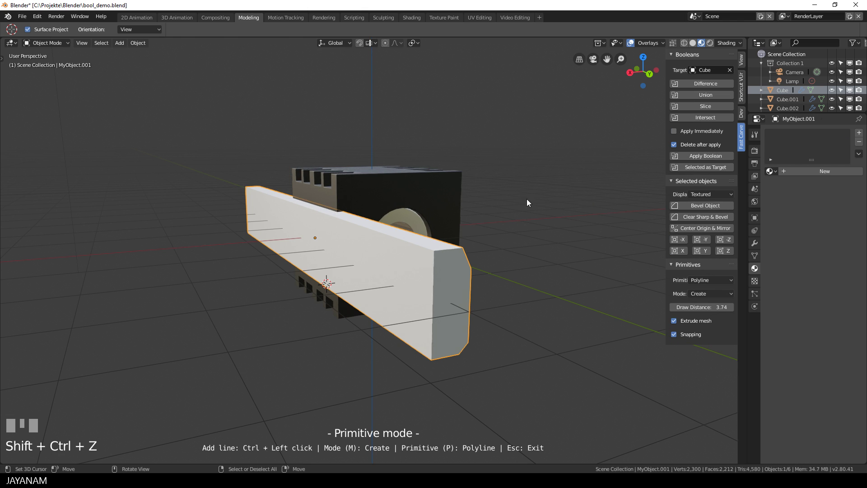
pyautogui.click(692, 131)
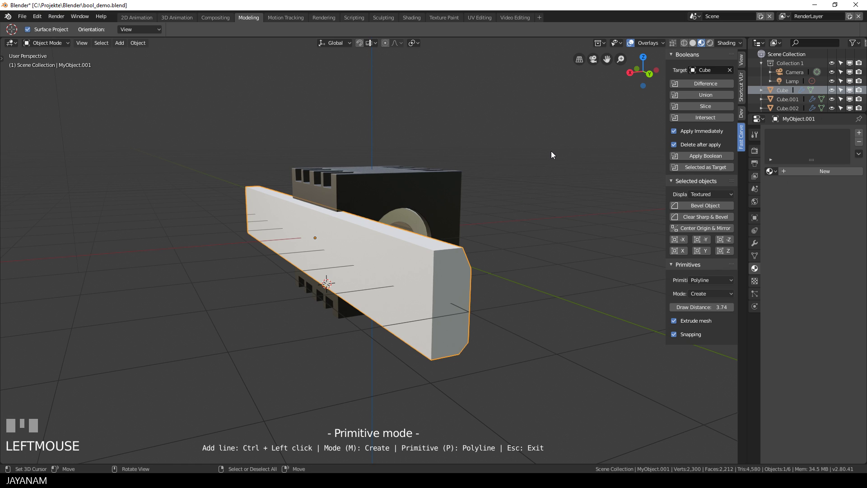
pyautogui.click(701, 84)
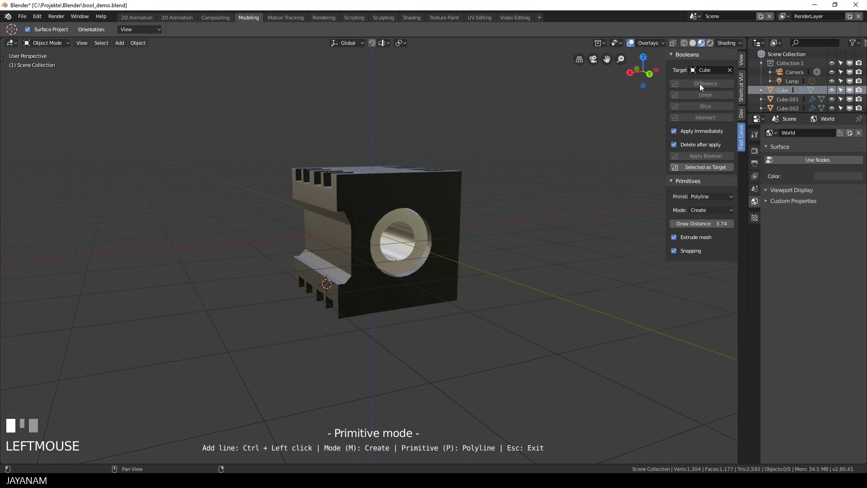
# Mirror the grooved cube across the X axis so the groove appears on both sides
pyautogui.moveTo(513, 194); pyautogui.dragTo(520, 203, button='middle')
pyautogui.rightClick(441, 203)
pyautogui.click(675, 261)
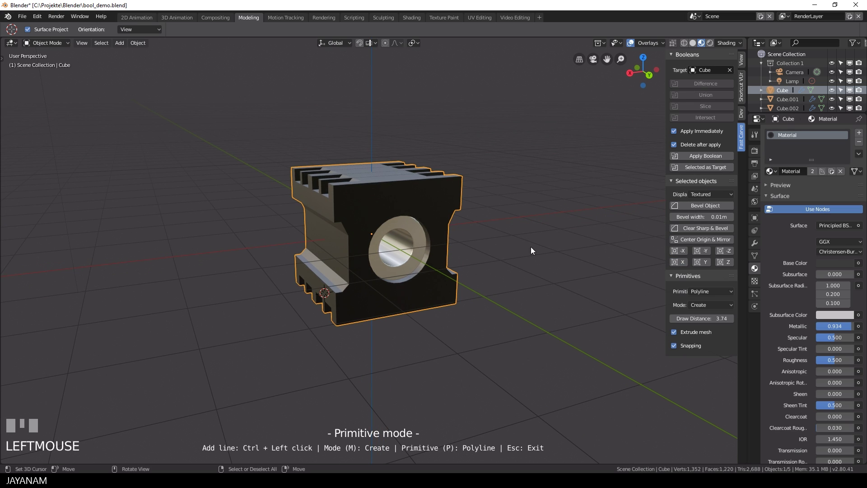
pyautogui.moveTo(623, 209); pyautogui.dragTo(665, 97, button='middle')
# Turn off viewport overlays and orbit around the finished carved cube
pyautogui.click(630, 43)
pyautogui.moveTo(565, 126); pyautogui.dragTo(608, 159, button='middle')
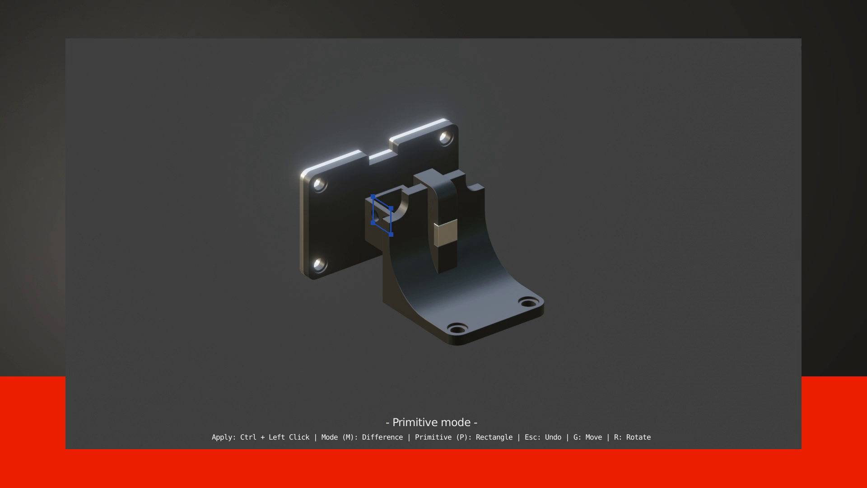